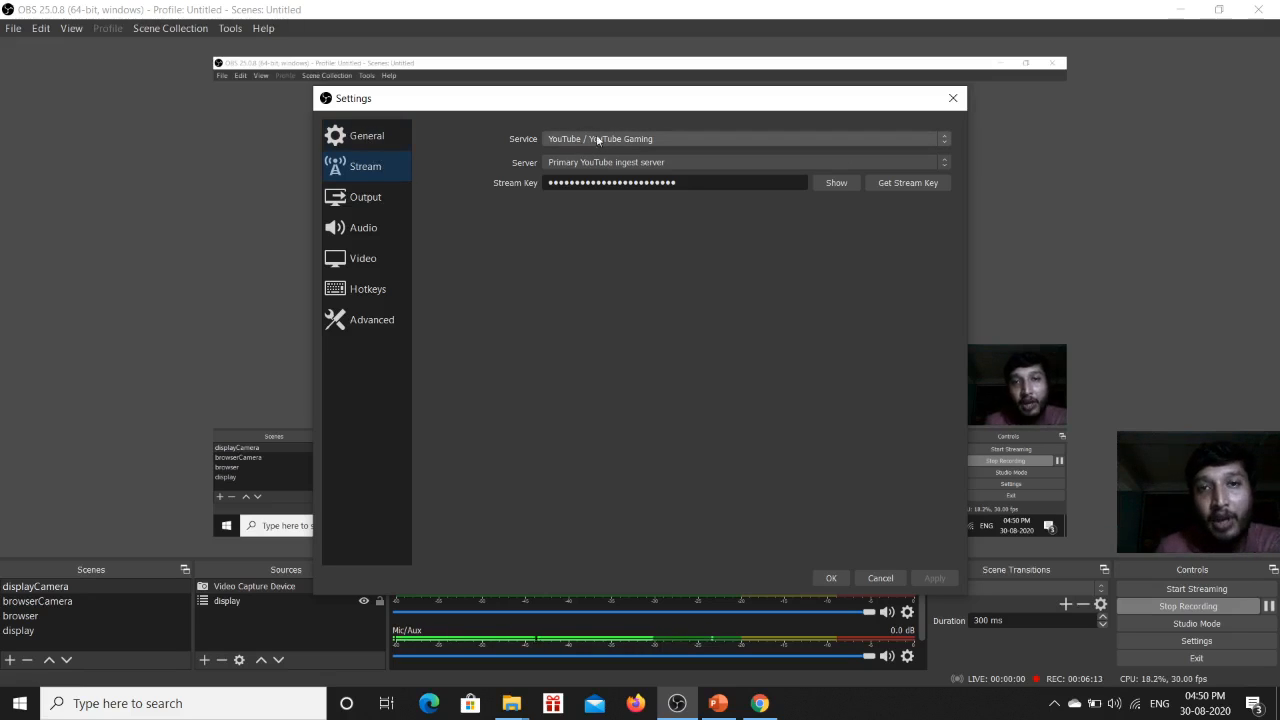
# Examine the list of available streaming services in the stream settings and leave the settings without changing anything.
pyautogui.click(945, 145)
pyautogui.click(945, 143)
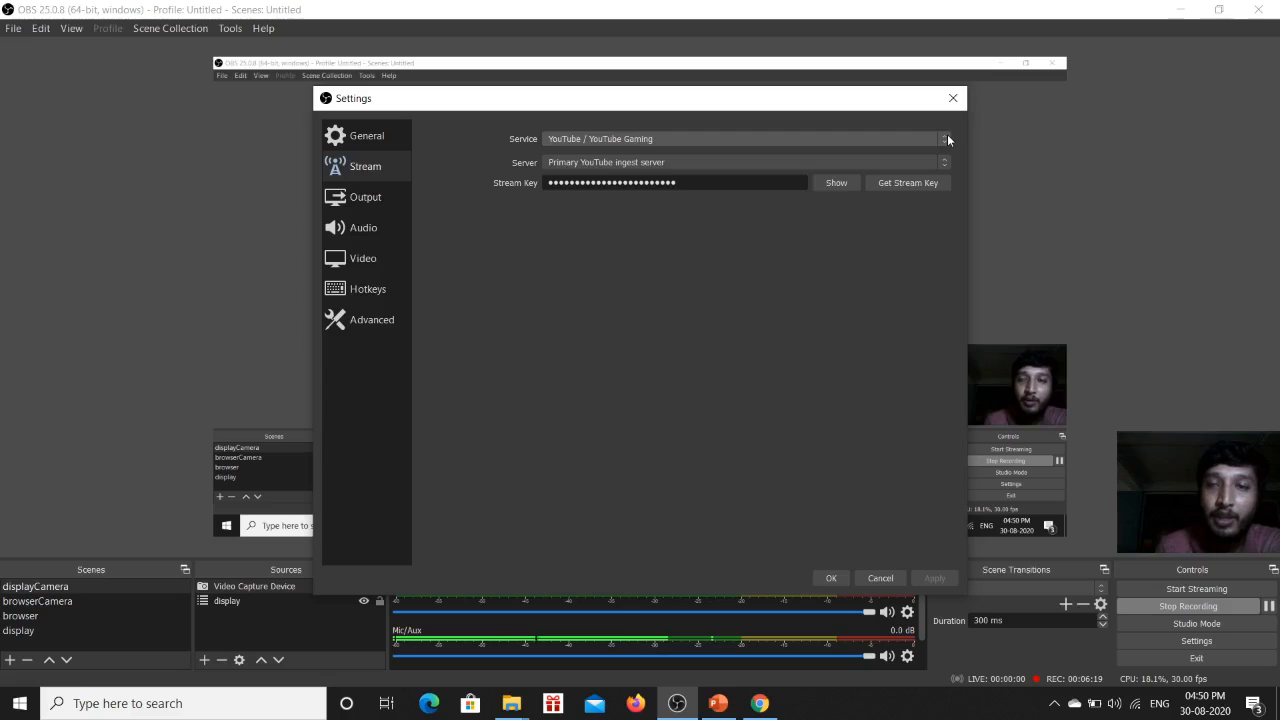
pyautogui.click(946, 139)
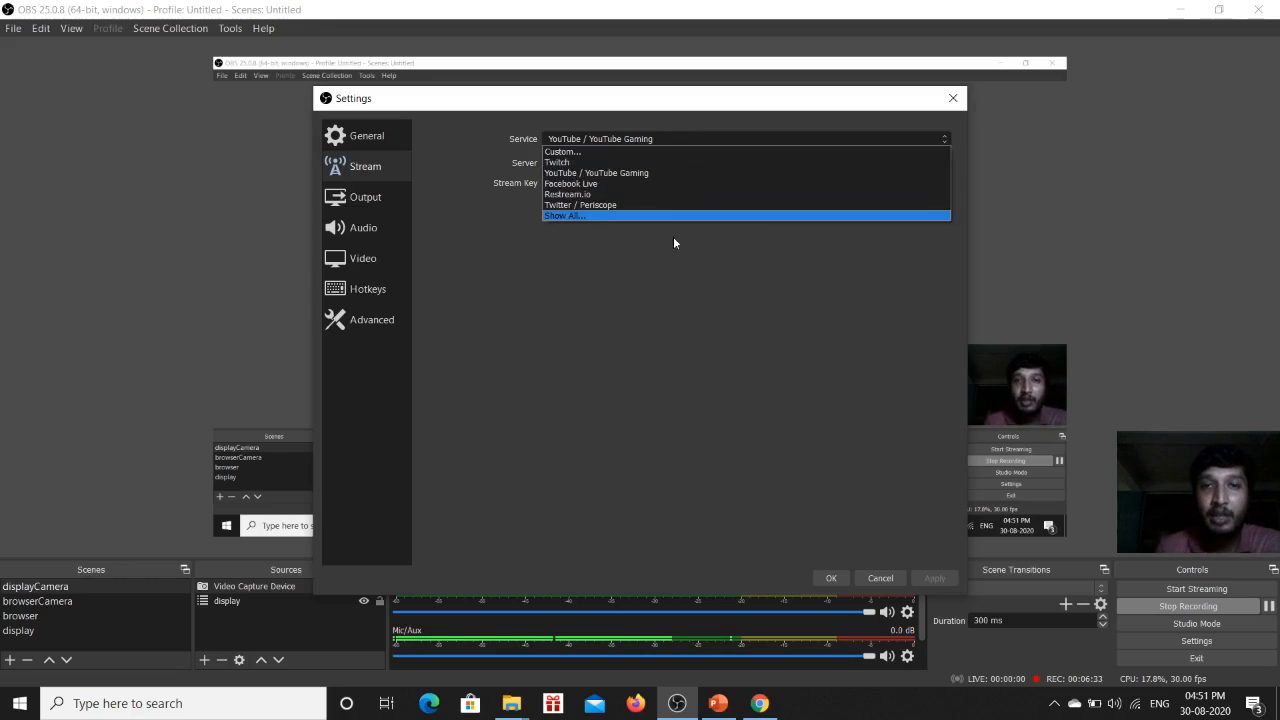
pyautogui.click(669, 286)
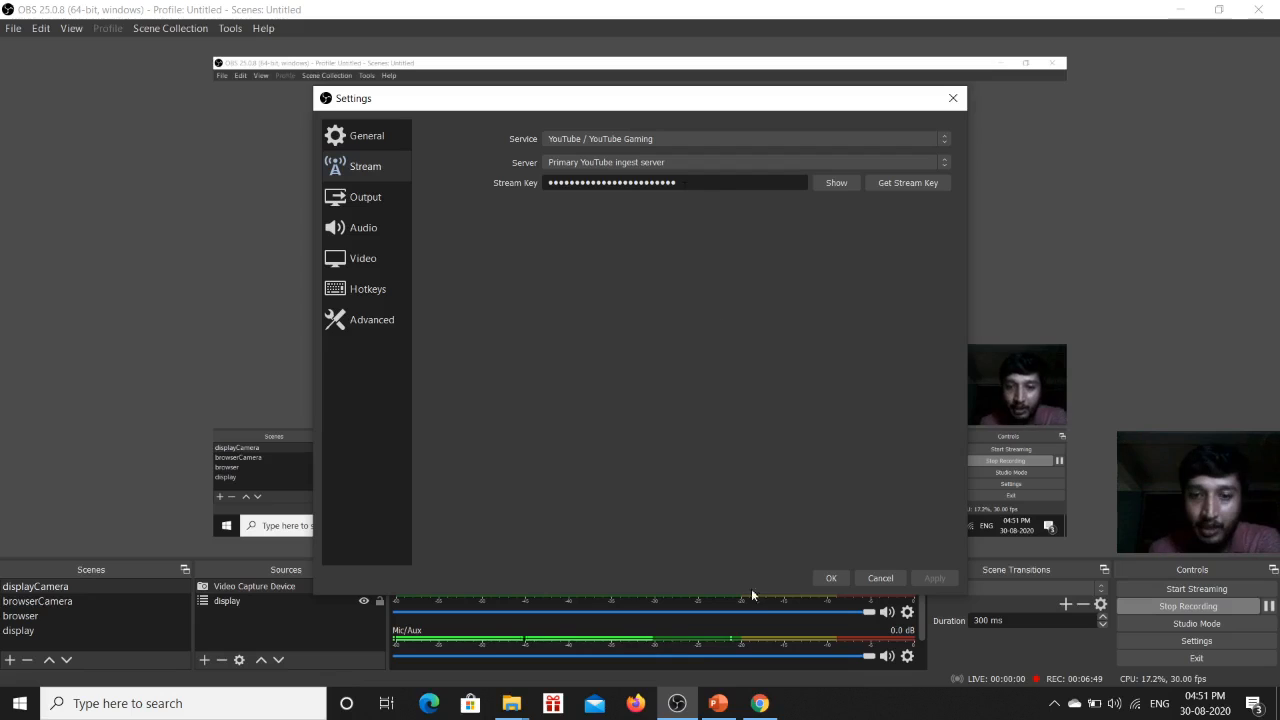
pyautogui.moveTo(762, 706)
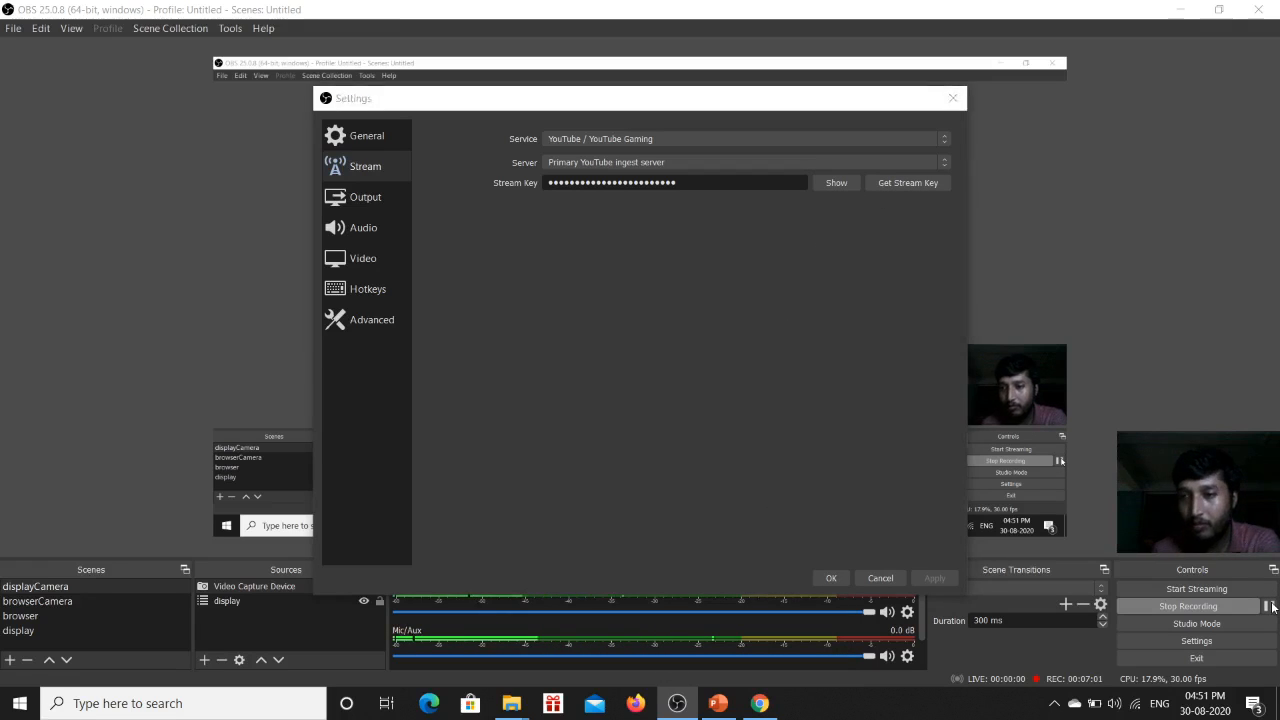
pyautogui.click(879, 579)
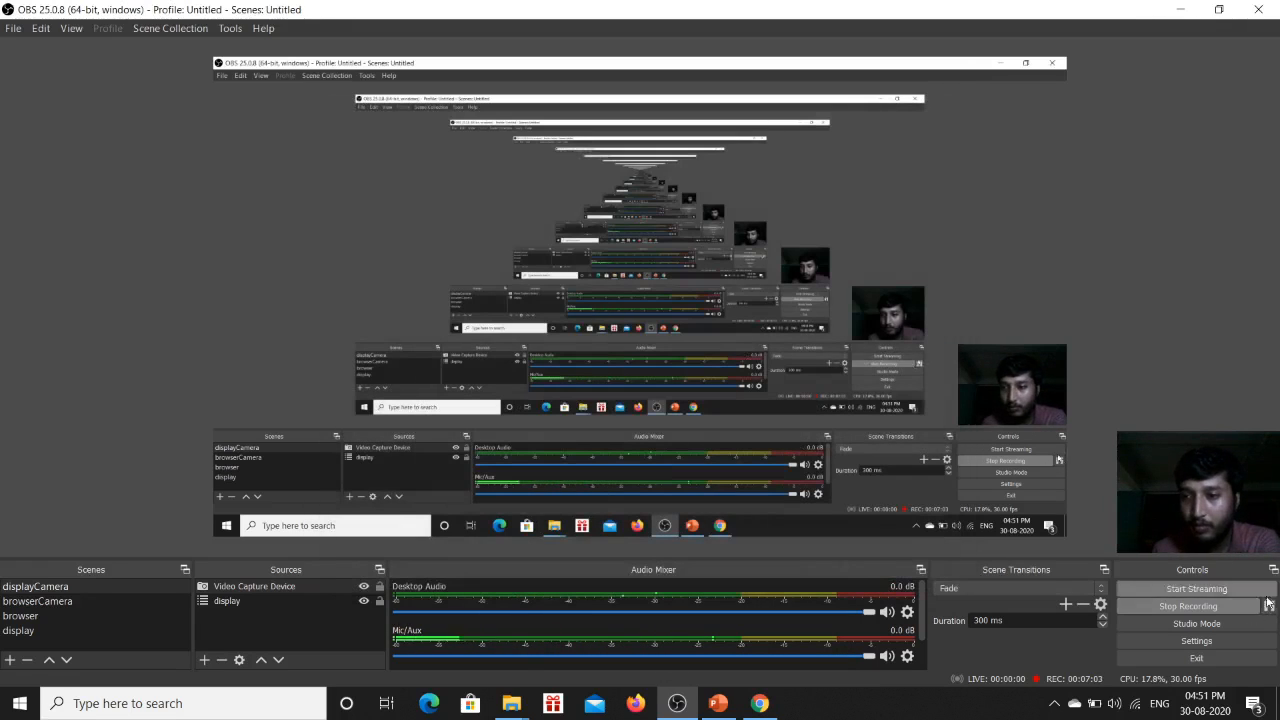
pyautogui.click(1268, 608)
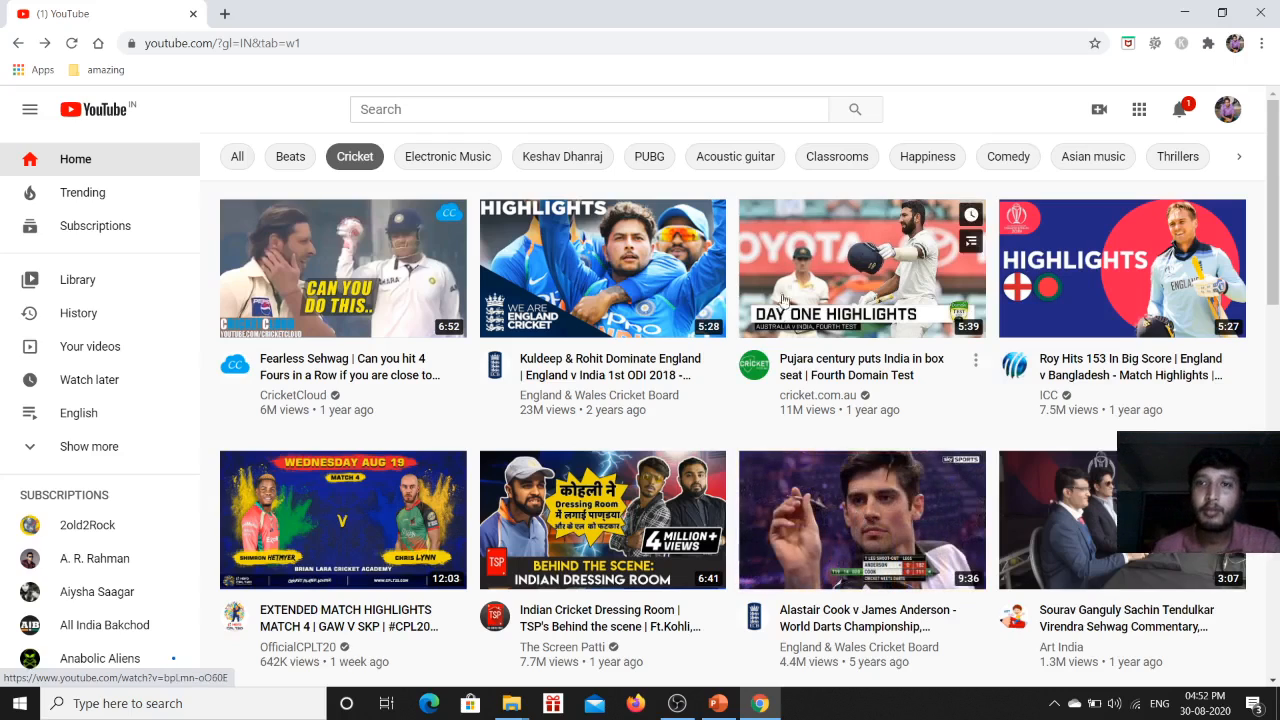
# Switch to YouTube in Chrome, open the Go live page and copy the default stream key.
pyautogui.click(1097, 114)
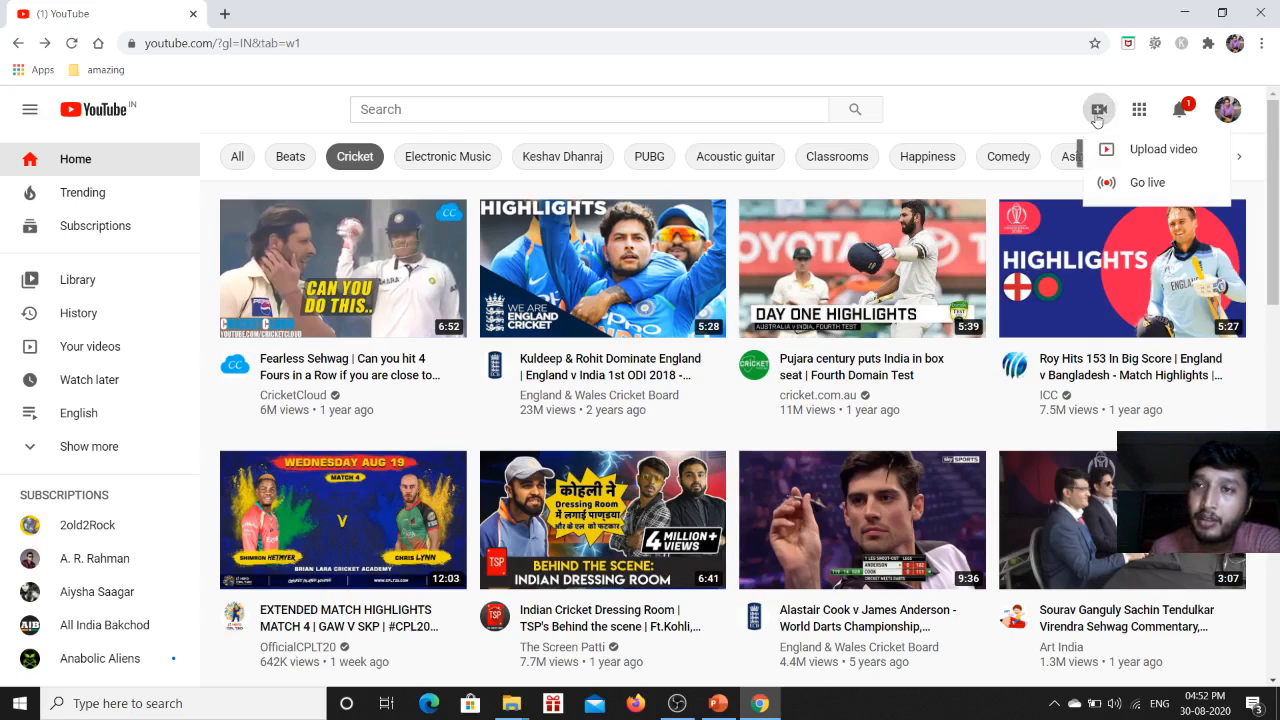
pyautogui.click(1148, 183)
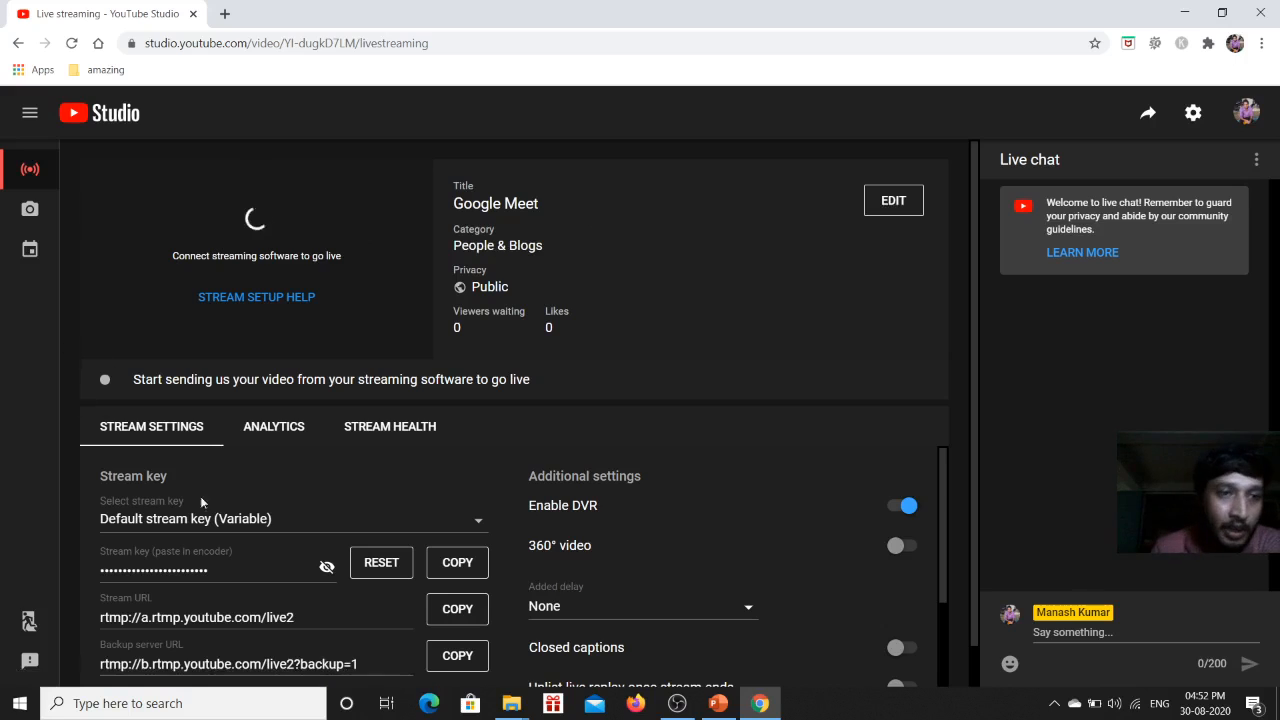
pyautogui.scroll(-1, 281, 492)
pyautogui.scroll(1, 281, 492)
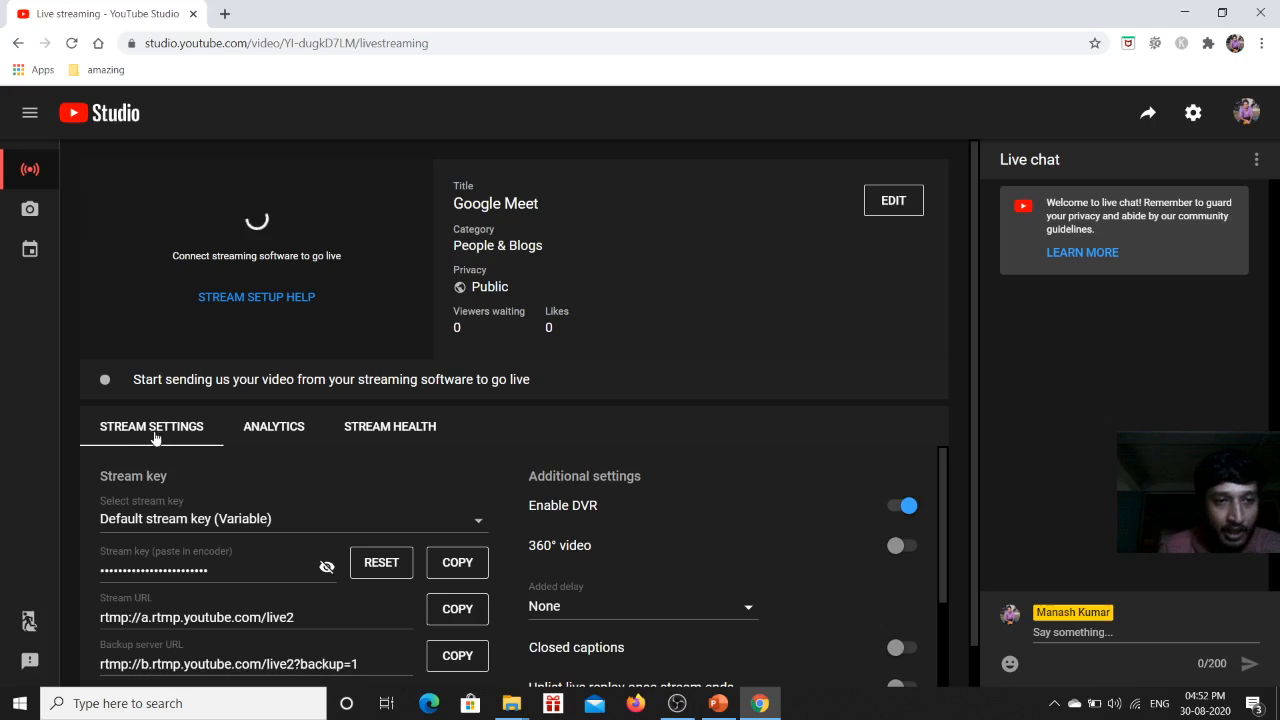
pyautogui.scroll(-1, 298, 592)
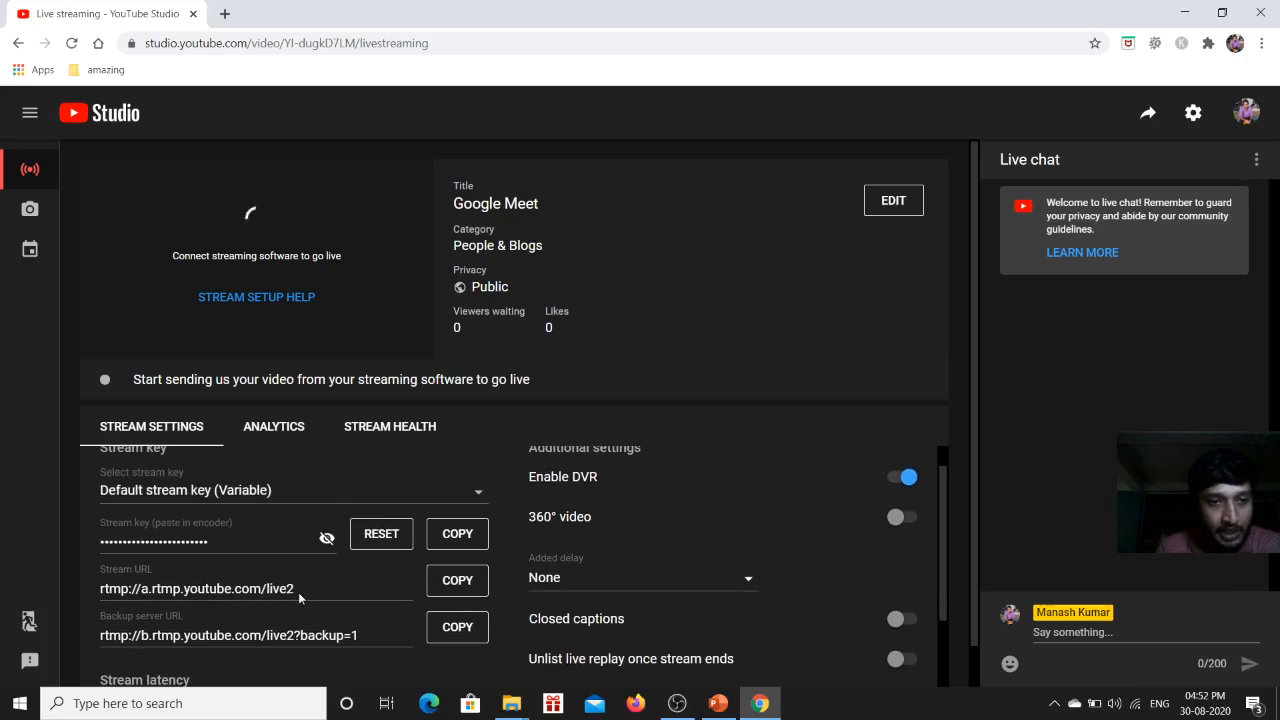
pyautogui.click(465, 540)
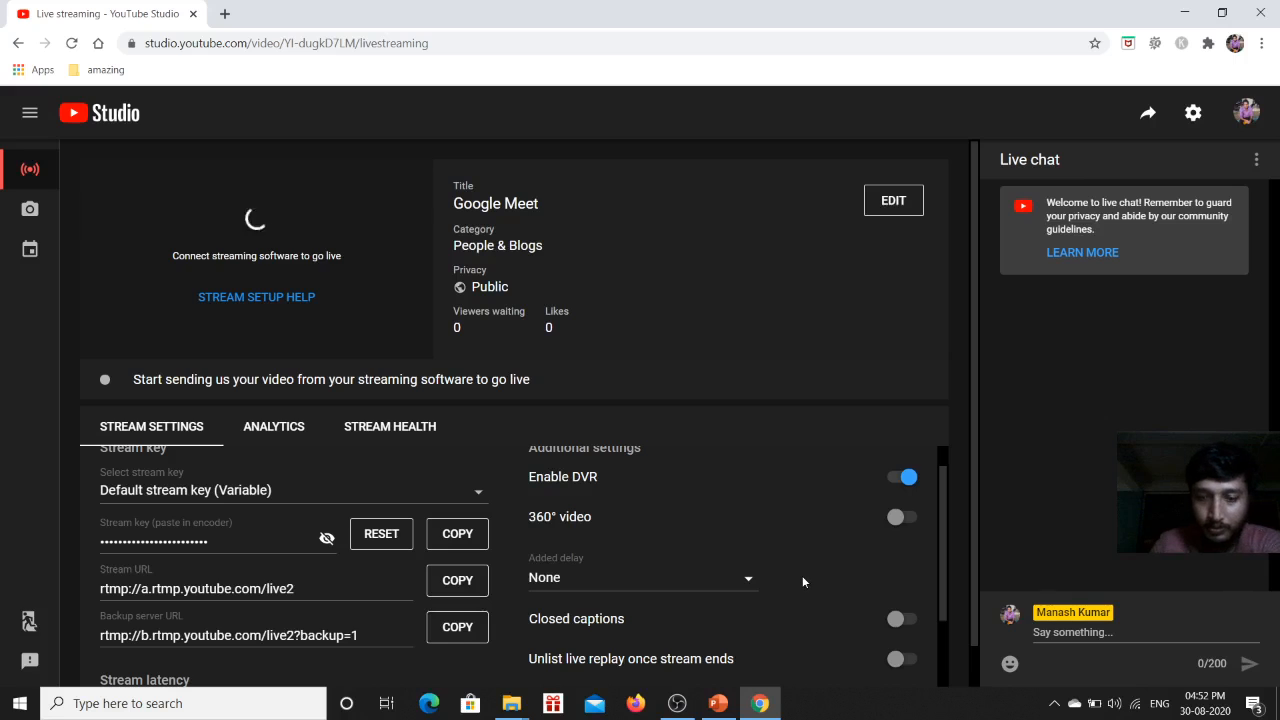
# Try to edit the stream details by clearing the title and description, choosing Public privacy, and saving.
pyautogui.scroll(1, 802, 580)
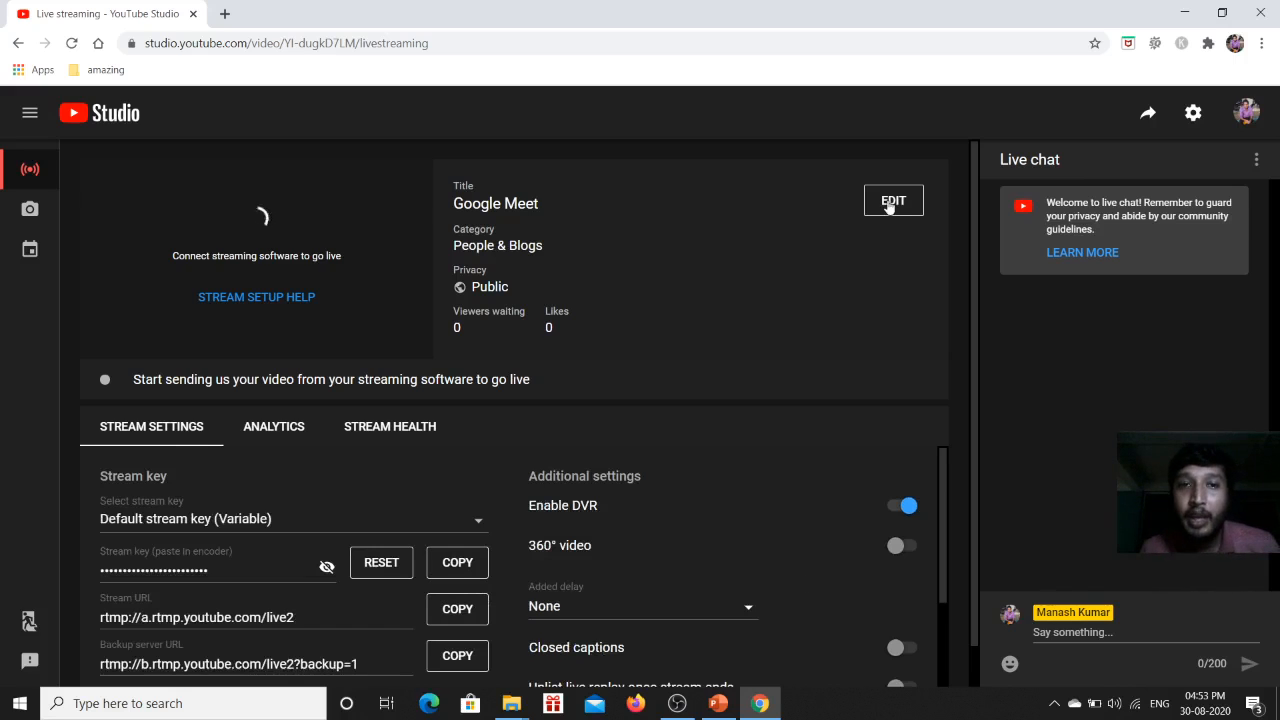
pyautogui.click(889, 203)
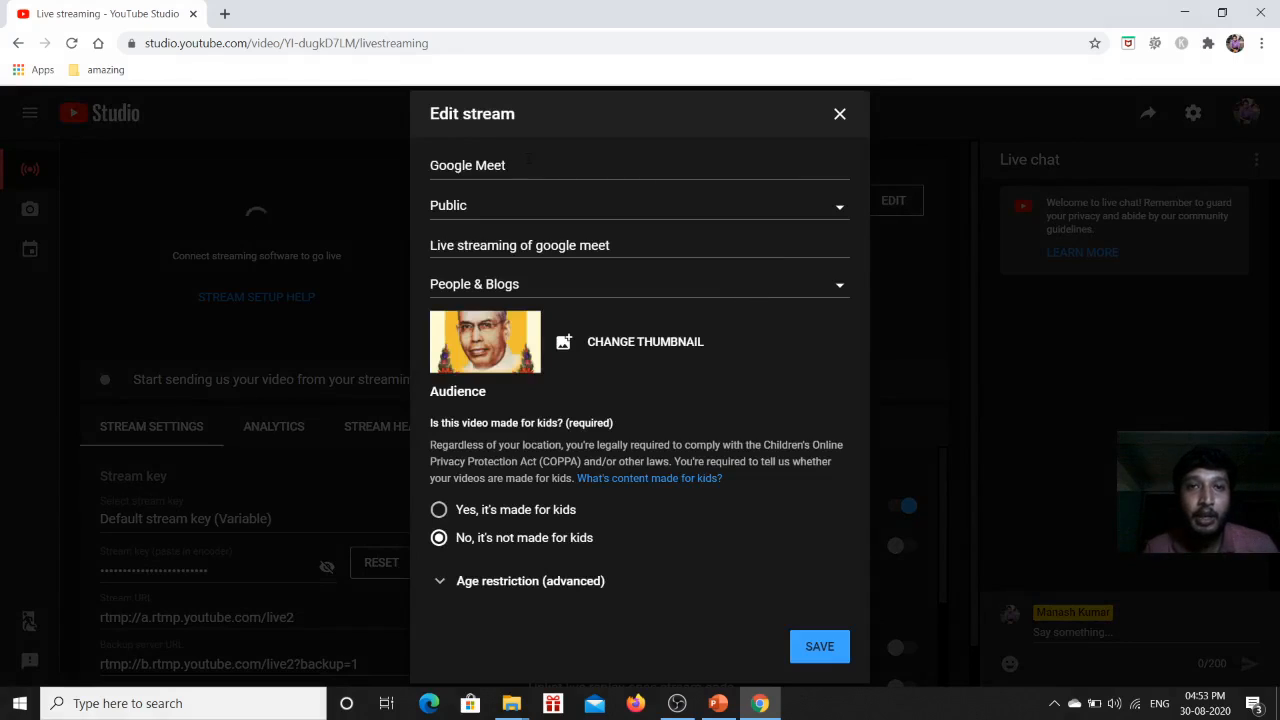
pyautogui.moveTo(507, 165); pyautogui.dragTo(383, 156)
pyautogui.press('BackSpace')
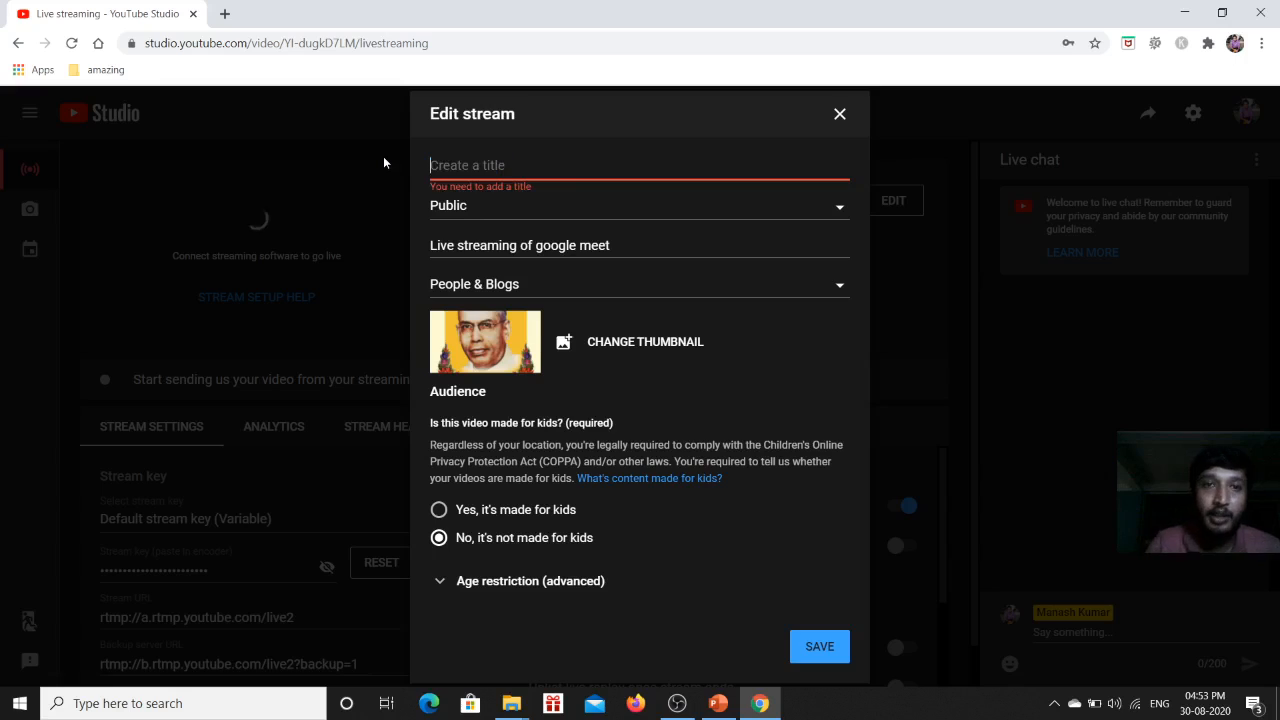
pyautogui.click(505, 209)
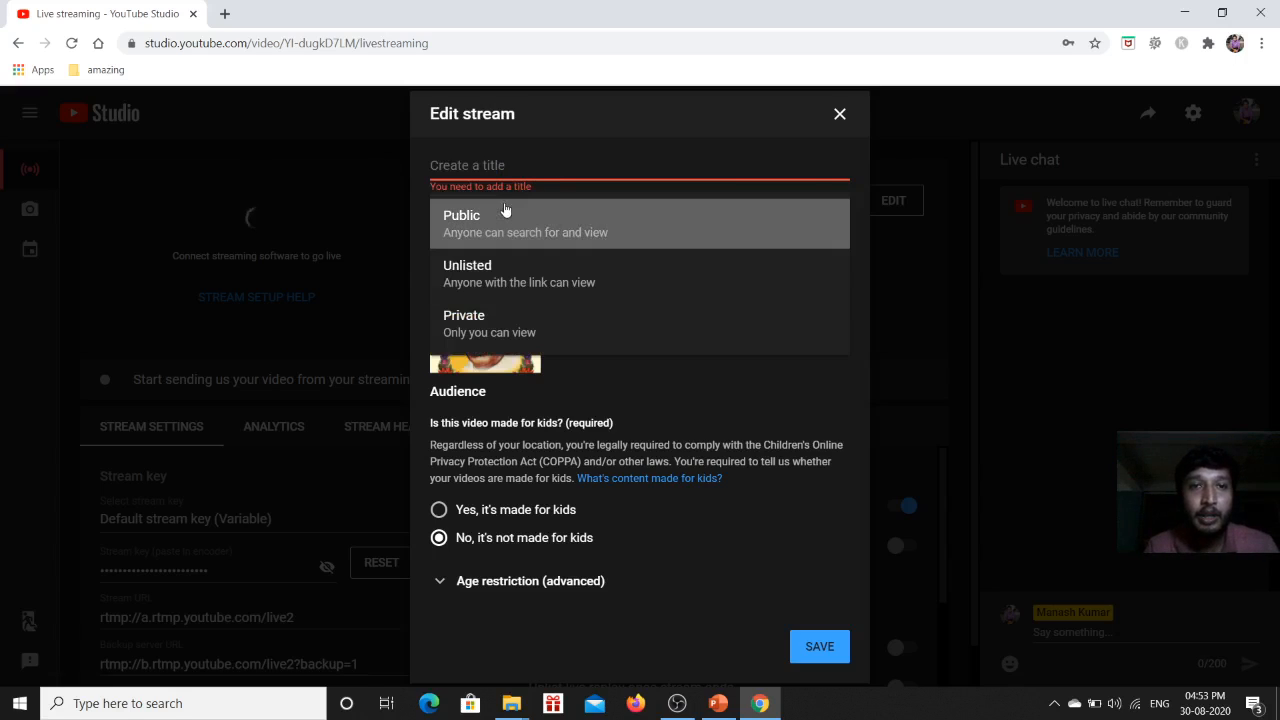
pyautogui.click(559, 222)
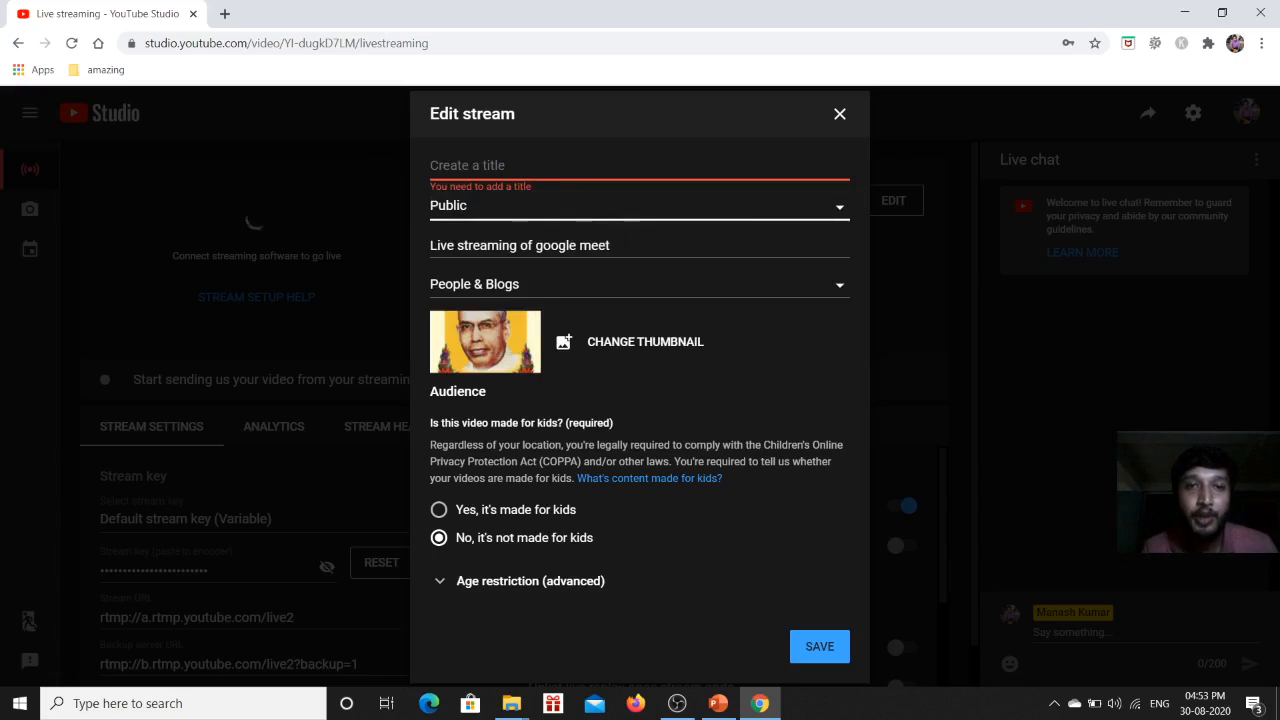
pyautogui.moveTo(630, 245); pyautogui.dragTo(423, 243)
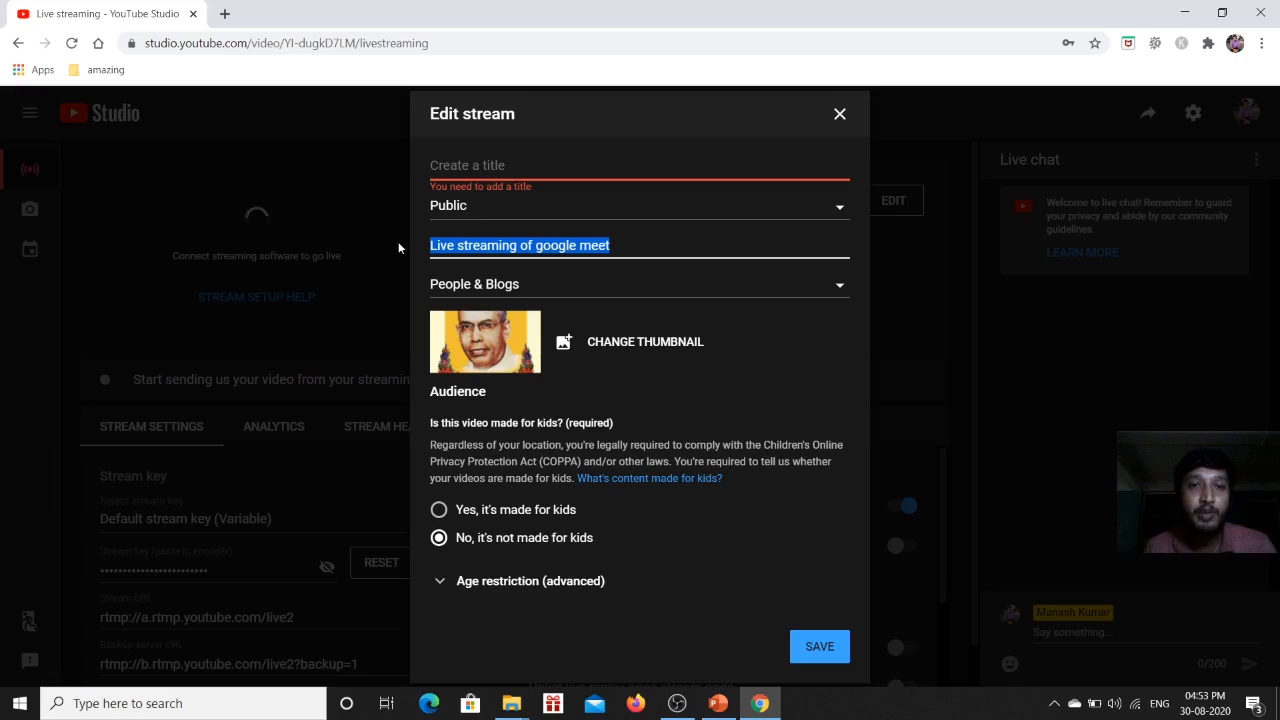
pyautogui.press('BackSpace')
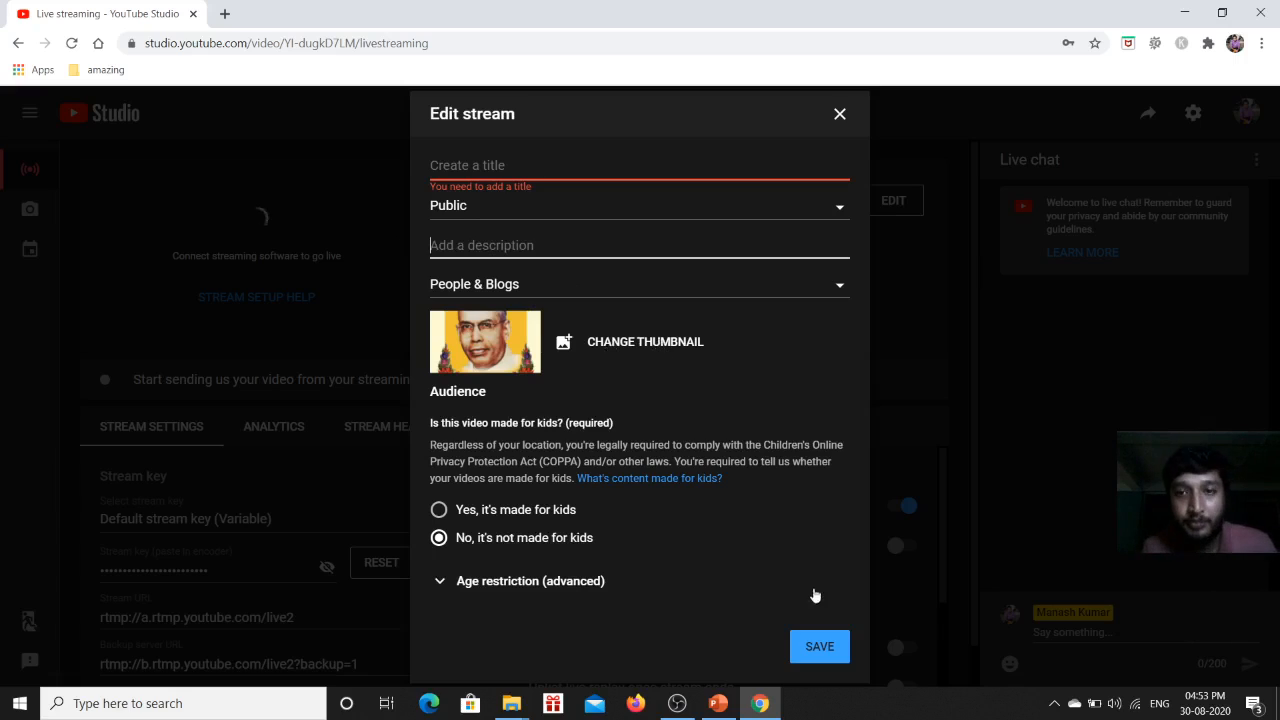
pyautogui.click(818, 647)
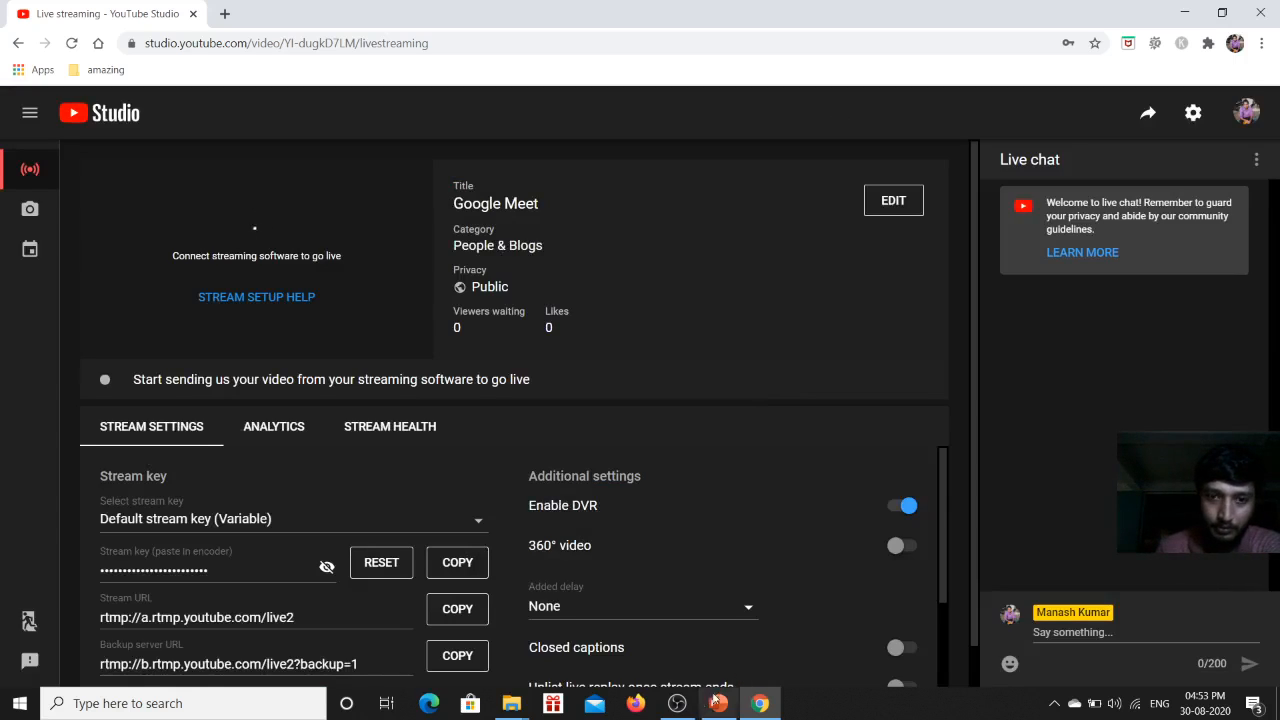
# Switch to OBS, replace the stream key in the stream settings with the copied YouTube key, and apply the settings.
pyautogui.click(677, 703)
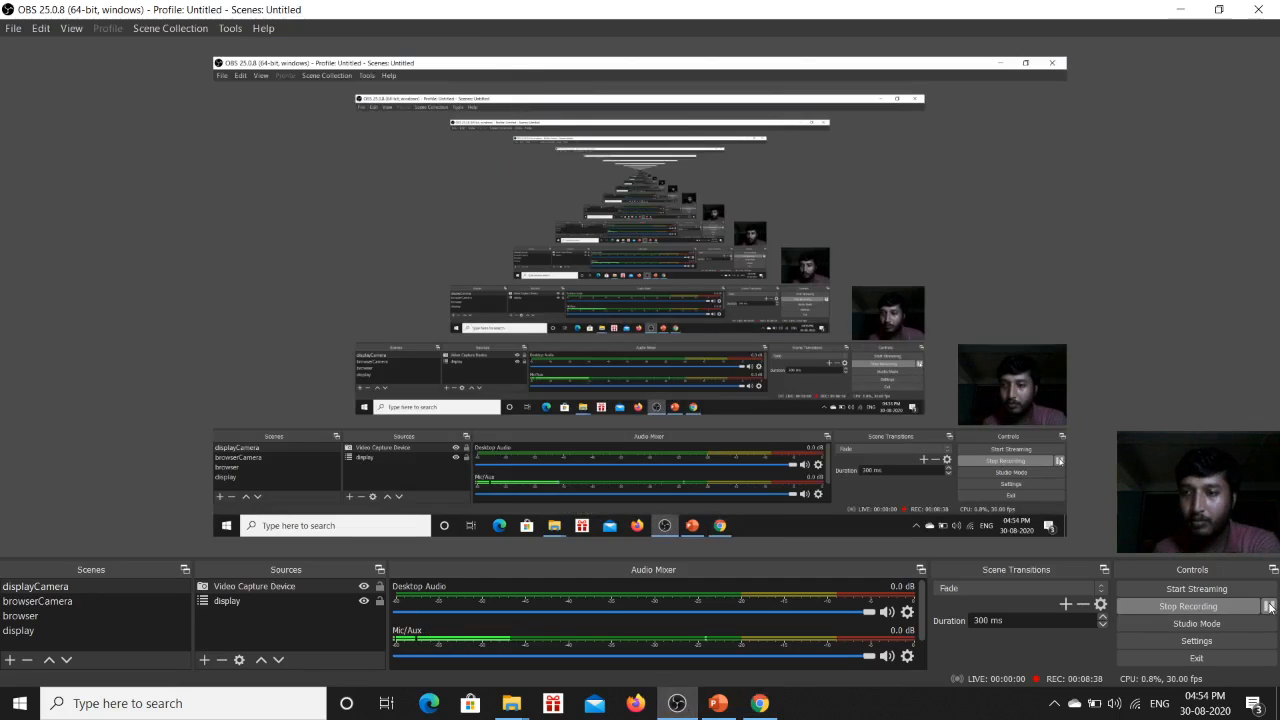
pyautogui.click(1200, 642)
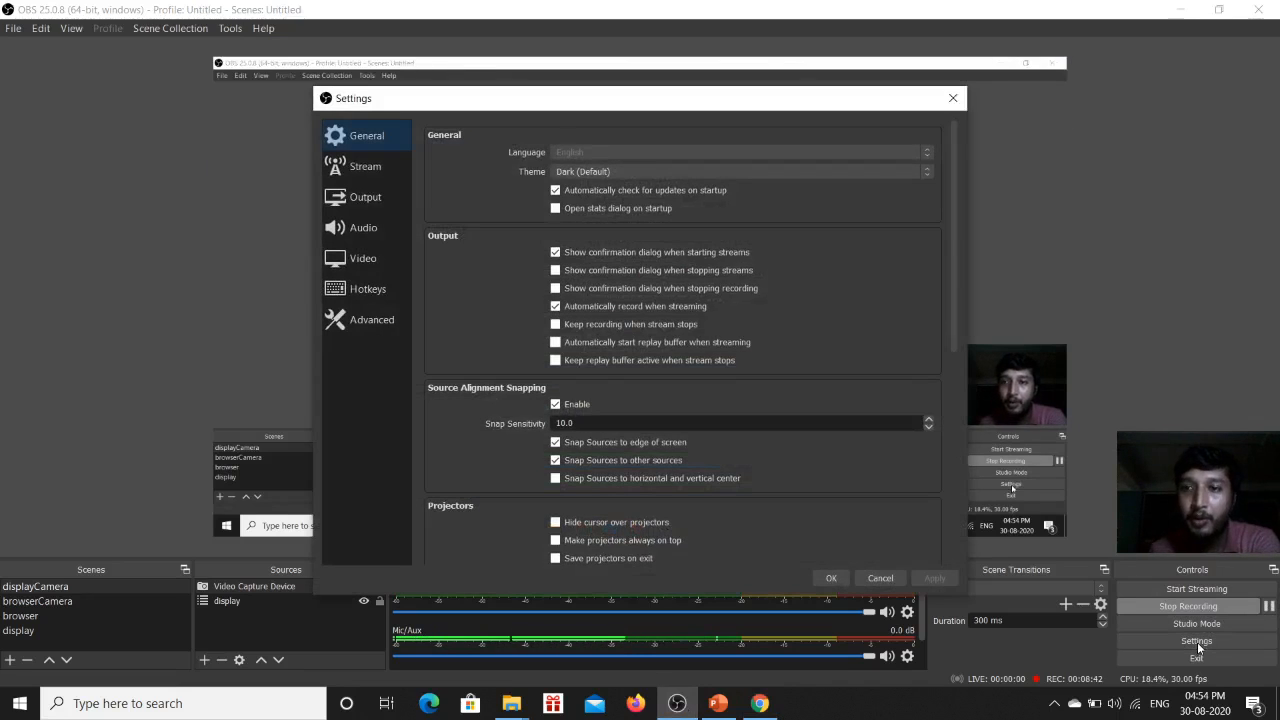
pyautogui.click(351, 174)
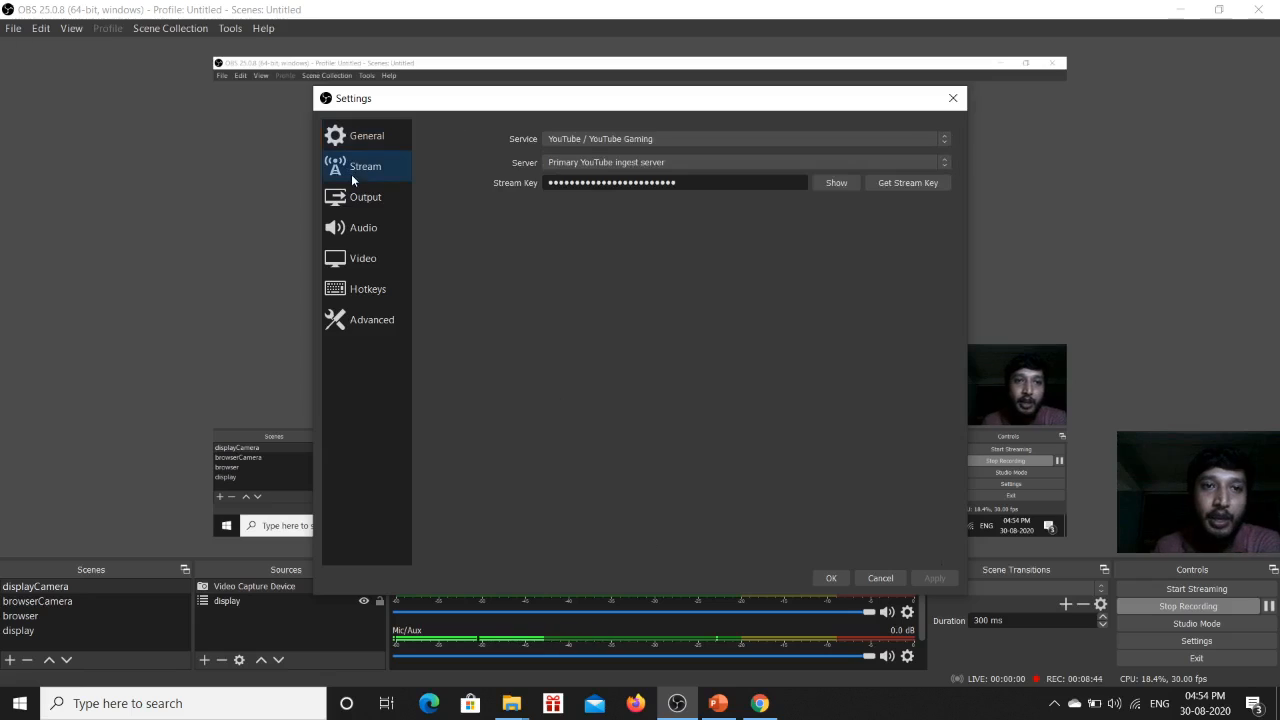
pyautogui.moveTo(680, 183); pyautogui.dragTo(497, 179)
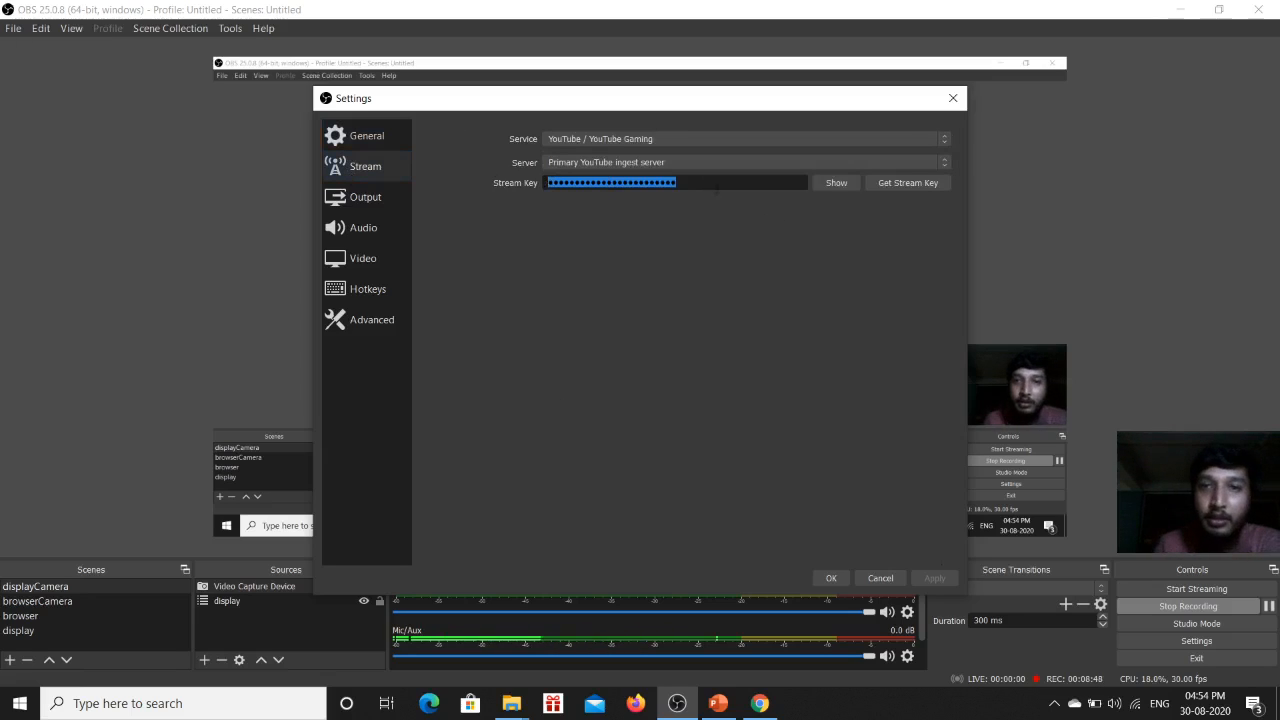
pyautogui.rightClick(712, 184)
pyautogui.click(743, 266)
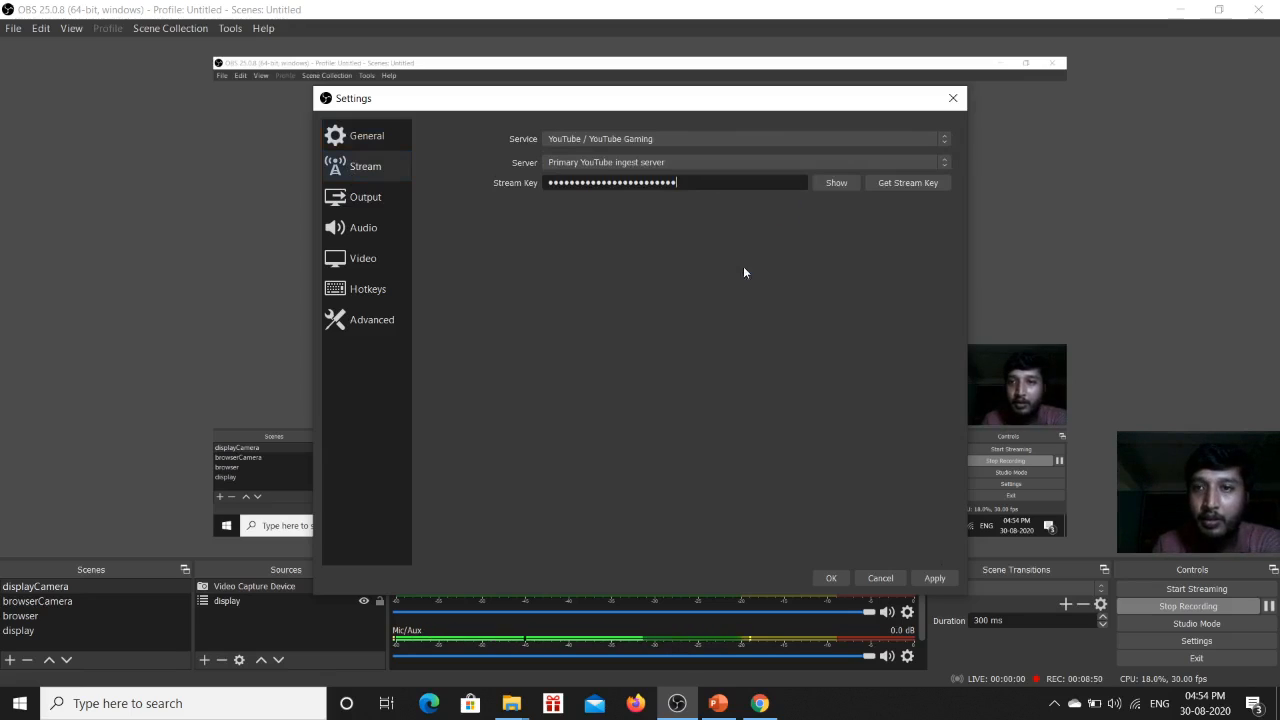
pyautogui.click(935, 579)
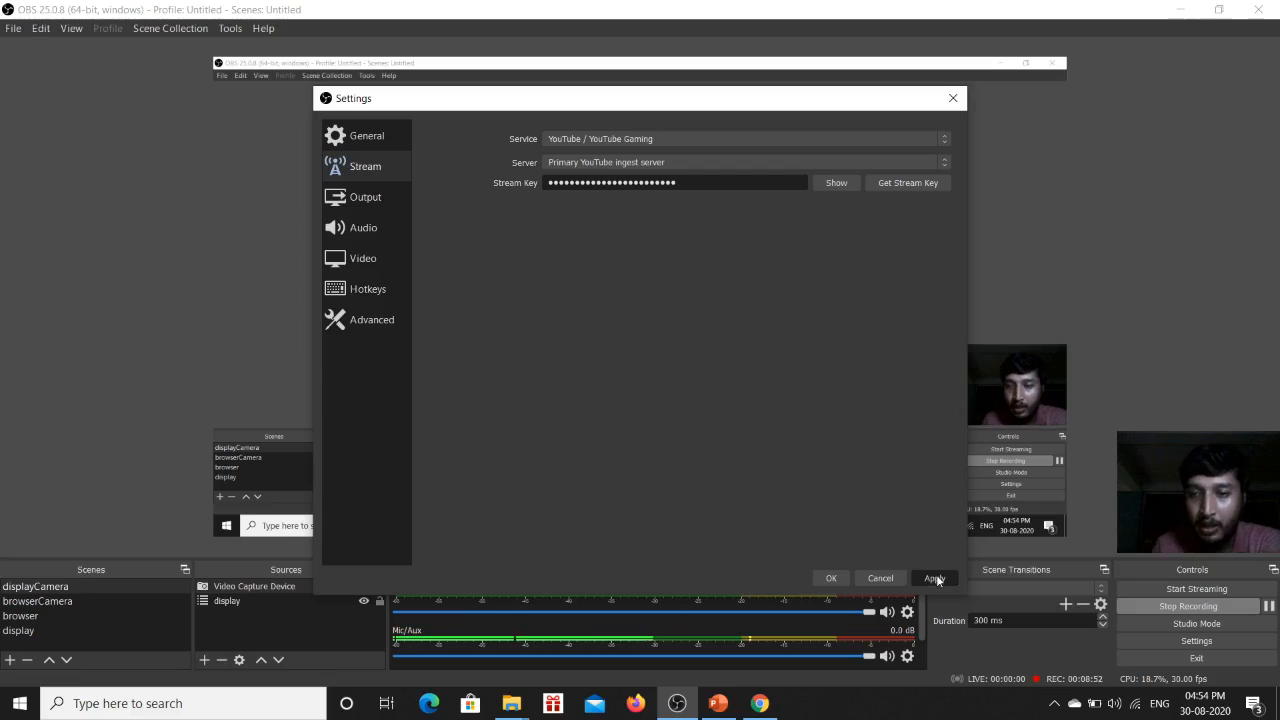
pyautogui.click(830, 578)
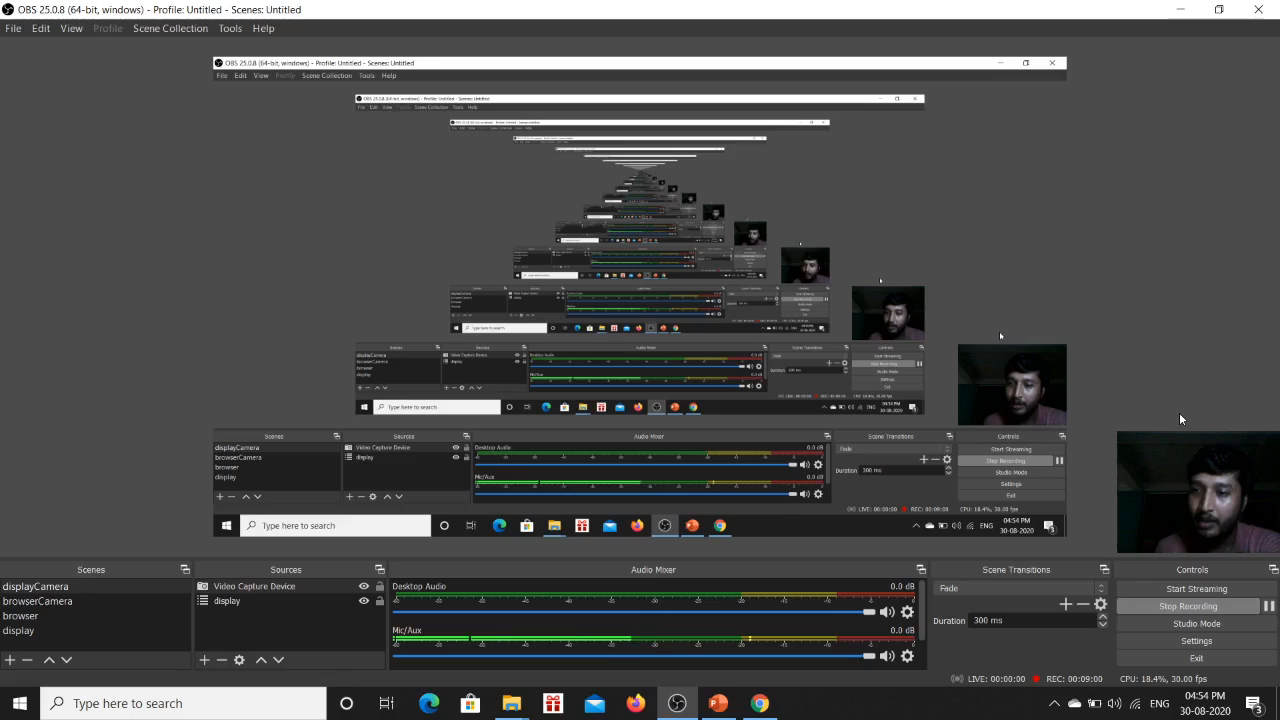
# Start streaming from OBS to YouTube.
pyautogui.click(1192, 590)
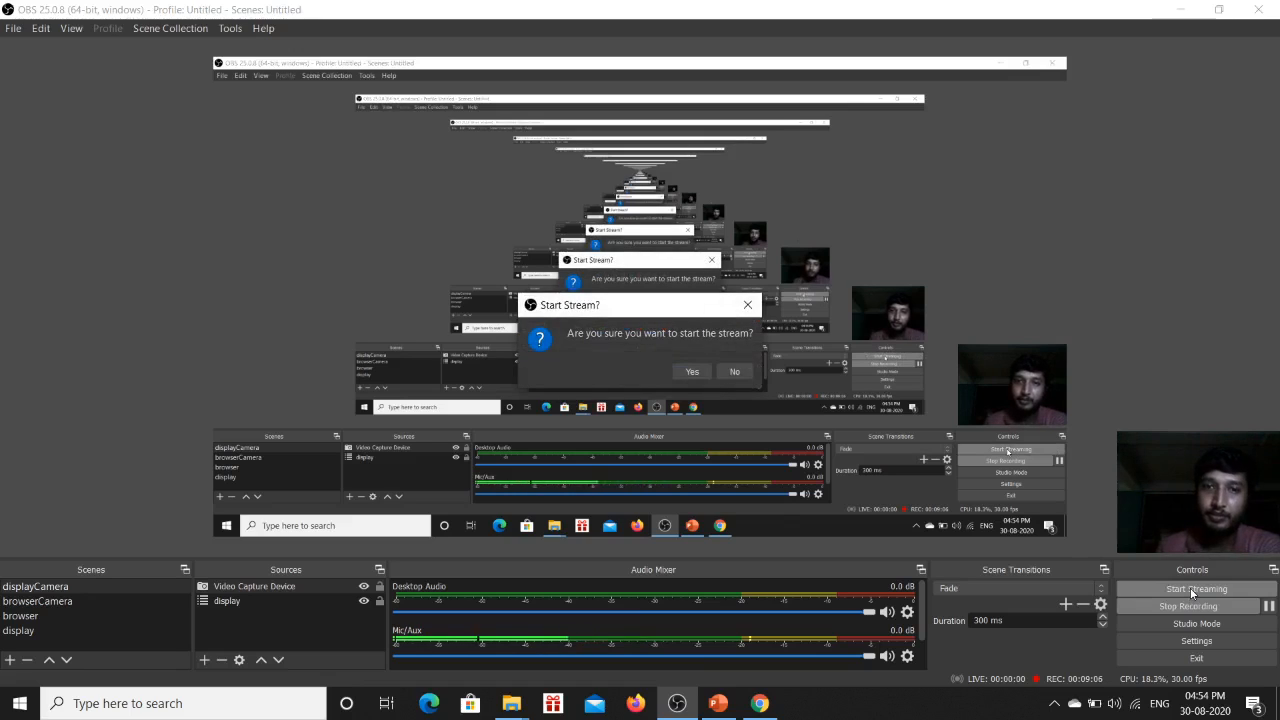